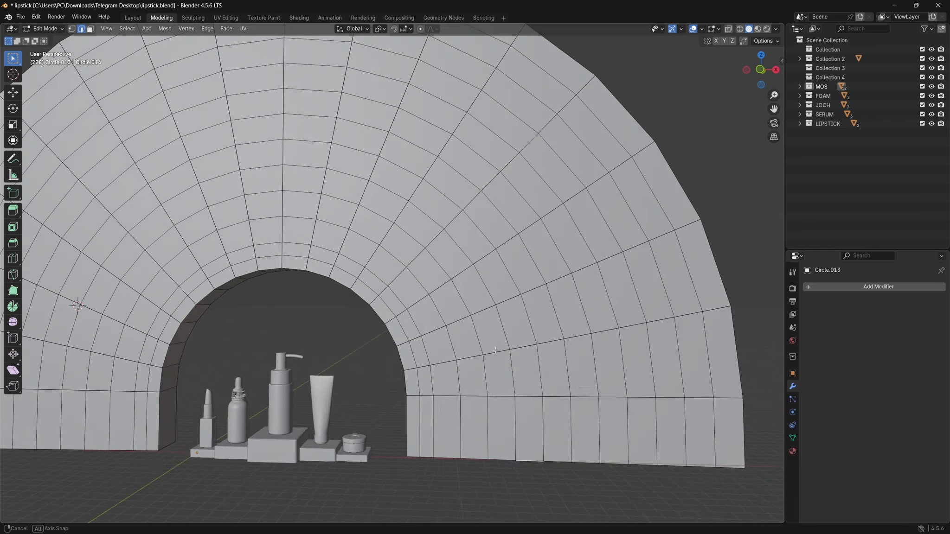
- Examine the arch's front topology and the edge loops across its lower segments from several angles
{"action": "scroll", "coordinate": [496, 385], "scroll_direction": "down", "scroll_amount": 3}
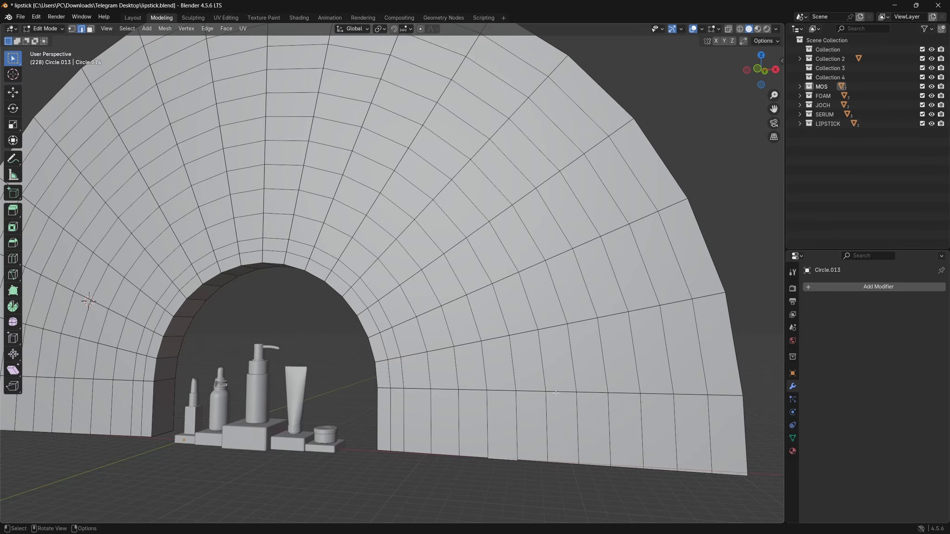
{"action": "middle_click_drag", "start_coordinate": [497, 385], "coordinate": [457, 346]}
{"action": "scroll", "coordinate": [457, 334], "scroll_direction": "down", "scroll_amount": 3}
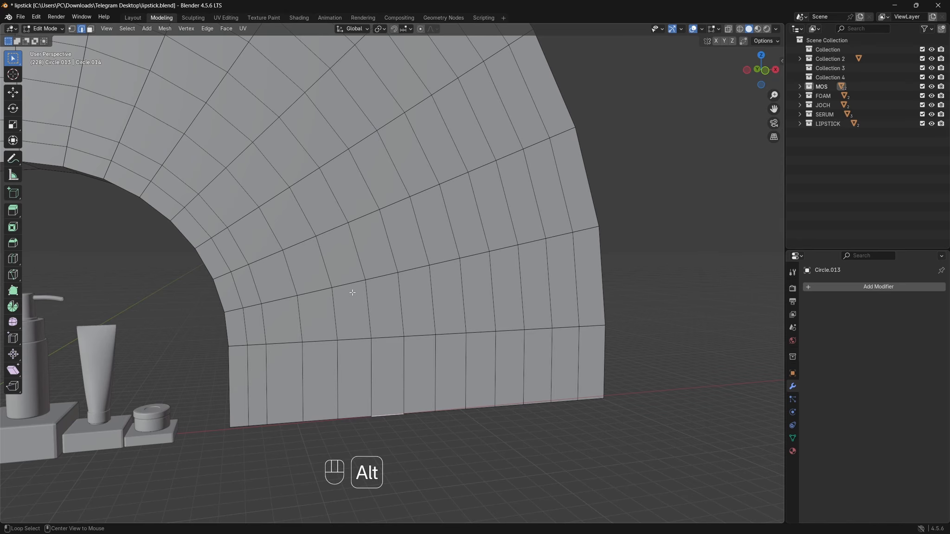
{"action": "middle_click_drag", "start_coordinate": [352, 284], "coordinate": [382, 302]}
{"action": "left_click", "coordinate": [449, 276], "text": "alt"}
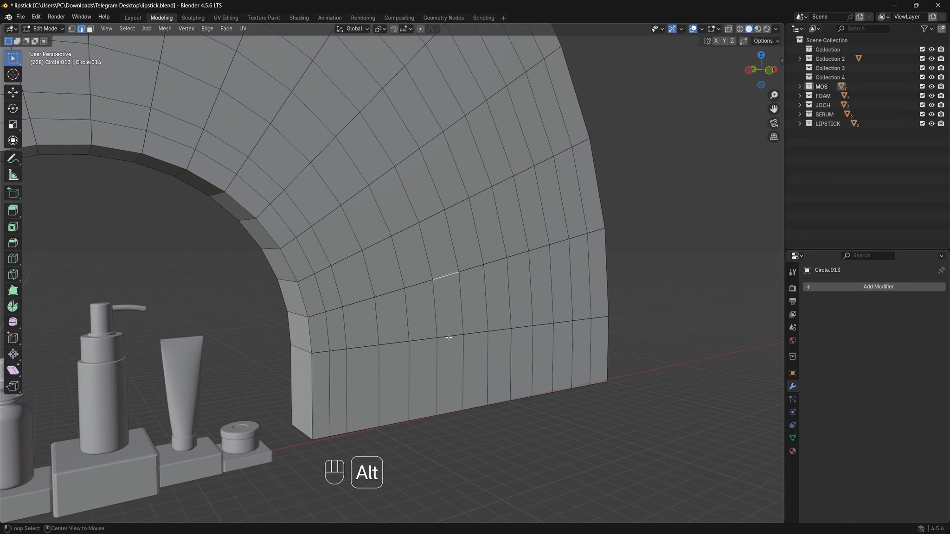
{"action": "mouse_move", "coordinate": [410, 333]}
{"action": "middle_mouse_down"}
{"action": "mouse_move", "coordinate": [449, 331]}
{"action": "mouse_move", "coordinate": [334, 325]}
{"action": "mouse_move", "coordinate": [472, 318]}
{"action": "mouse_move", "coordinate": [422, 341]}
{"action": "middle_mouse_up"}
{"action": "scroll", "coordinate": [464, 335], "scroll_direction": "down", "scroll_amount": 2}
{"action": "scroll", "coordinate": [463, 319], "scroll_direction": "down", "scroll_amount": 4}
{"action": "middle_click_drag", "start_coordinate": [421, 341], "coordinate": [438, 332]}
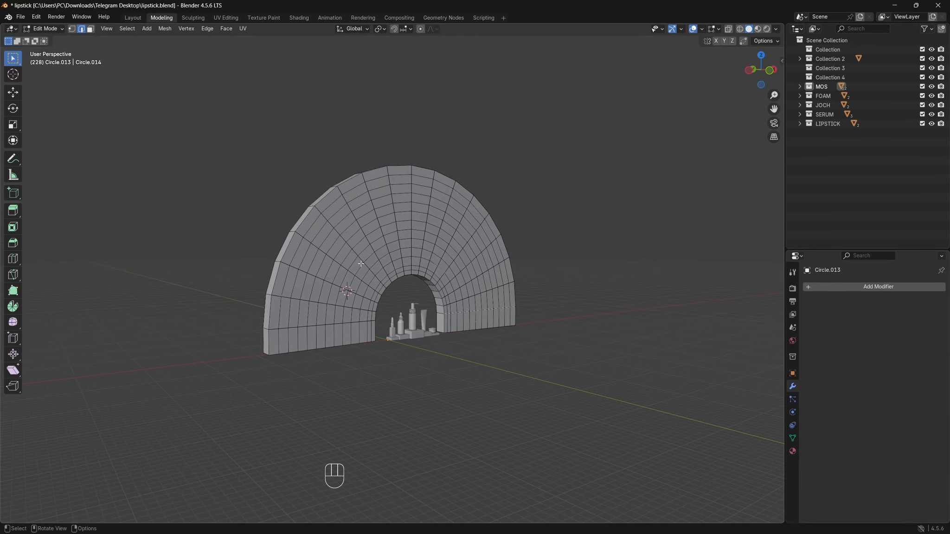
{"action": "middle_click_drag", "start_coordinate": [360, 263], "coordinate": [374, 229]}
- Examine the faces inside the arch in X-ray view, selecting several of the internal ones near the outer rim
{"action": "key", "text": "a"}
{"action": "middle_click_drag", "start_coordinate": [298, 223], "coordinate": [241, 317]}
{"action": "middle_click_drag", "start_coordinate": [441, 322], "coordinate": [578, 313]}
{"action": "scroll", "coordinate": [465, 318], "scroll_direction": "down", "scroll_amount": 1}
{"action": "key", "text": "alt+z"}
{"action": "left_click", "coordinate": [578, 313]}
{"action": "scroll", "coordinate": [464, 322], "scroll_direction": "up", "scroll_amount": 2}
{"action": "middle_click_drag", "start_coordinate": [465, 322], "coordinate": [437, 339]}
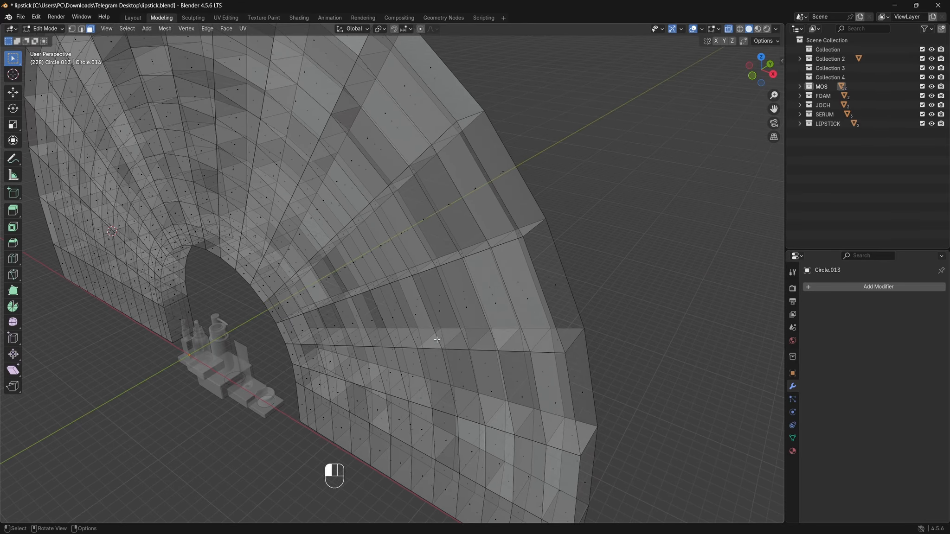
{"action": "left_click", "coordinate": [491, 342]}
{"action": "left_click", "coordinate": [517, 357]}
{"action": "left_click", "coordinate": [554, 343]}
{"action": "scroll", "coordinate": [578, 296], "scroll_direction": "down", "scroll_amount": 3}
{"action": "middle_click_drag", "start_coordinate": [594, 193], "coordinate": [635, 152]}
{"action": "key", "text": "alt+z"}
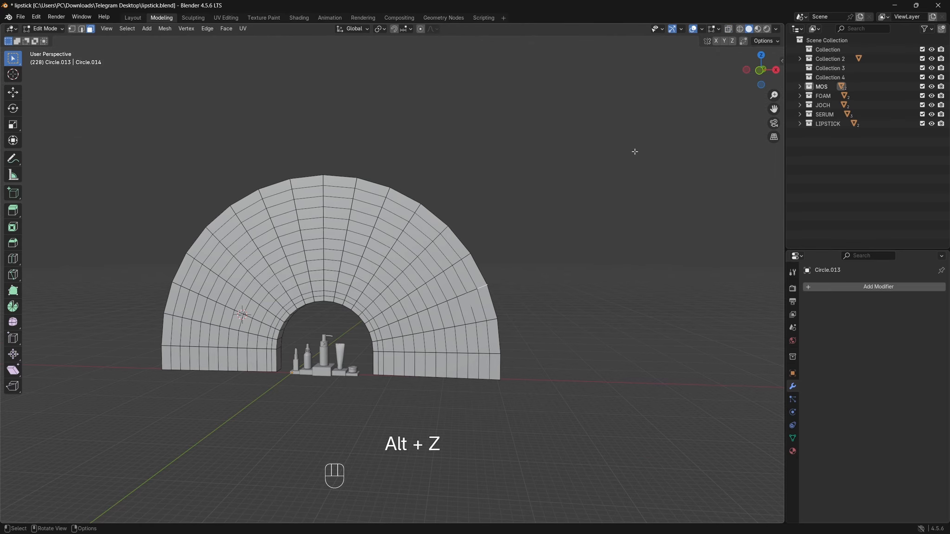
- Enable the Face Orientation overlay in the viewport
{"action": "left_click", "coordinate": [702, 30]}
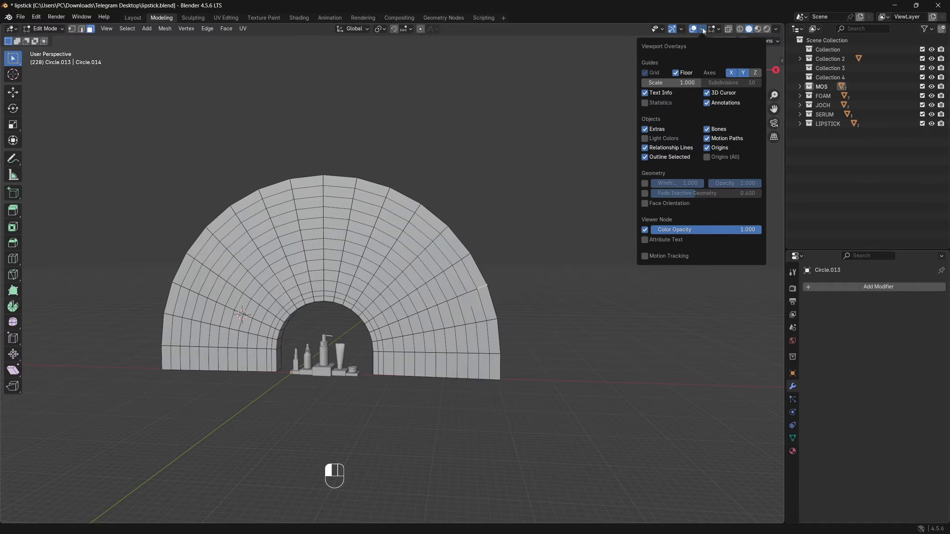
{"action": "left_click", "coordinate": [702, 29]}
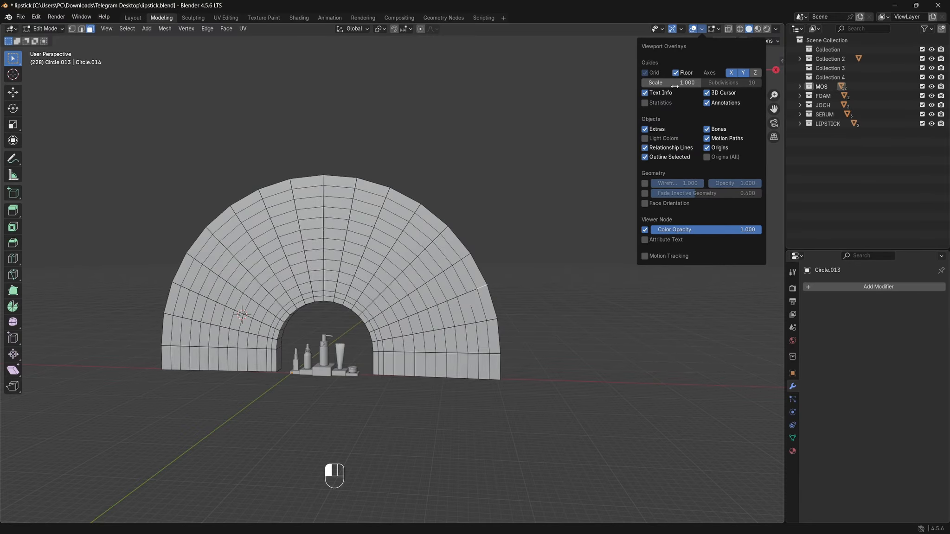
{"action": "left_click", "coordinate": [644, 204]}
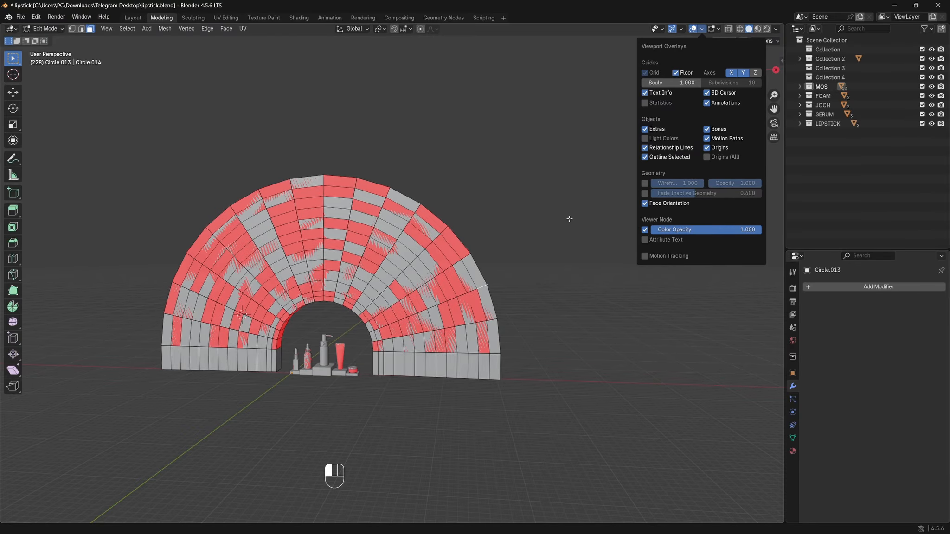
- Examine the arch's face orientation, and in X-ray view the overlapping faces inside it
{"action": "middle_click_drag", "start_coordinate": [566, 219], "coordinate": [376, 262]}
{"action": "scroll", "coordinate": [325, 236], "scroll_direction": "up", "scroll_amount": 1}
{"action": "left_click", "coordinate": [271, 231]}
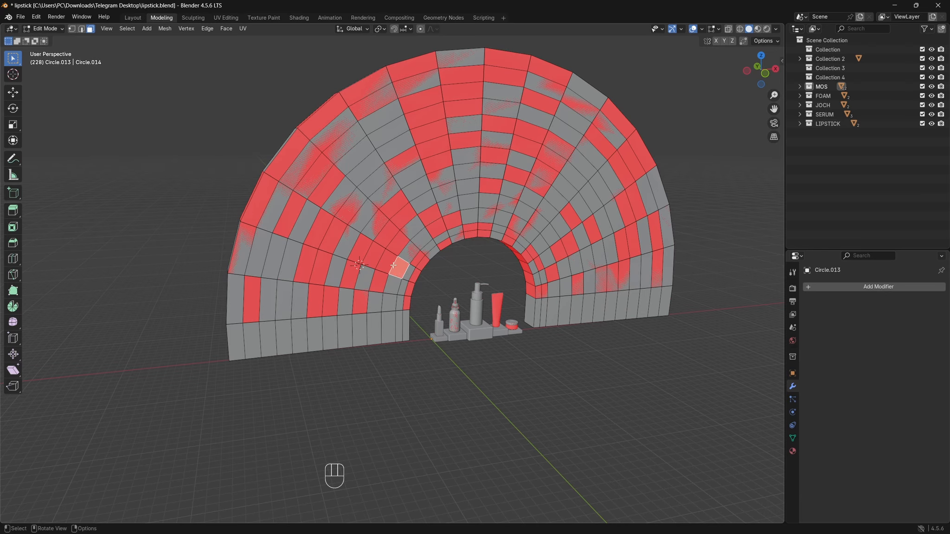
{"action": "middle_click_drag", "start_coordinate": [341, 245], "coordinate": [421, 270]}
{"action": "scroll", "coordinate": [542, 260], "scroll_direction": "down", "scroll_amount": 2}
{"action": "scroll", "coordinate": [408, 285], "scroll_direction": "up", "scroll_amount": 4}
{"action": "key", "text": "alt+z"}
{"action": "middle_click_drag", "start_coordinate": [420, 270], "coordinate": [429, 195], "text": "shift"}
{"action": "left_click", "coordinate": [403, 165]}
{"action": "middle_click_drag", "start_coordinate": [429, 194], "coordinate": [453, 183], "text": "shift"}
{"action": "scroll", "coordinate": [418, 190], "scroll_direction": "up", "scroll_amount": 2}
{"action": "left_click", "coordinate": [442, 194]}
{"action": "scroll", "coordinate": [468, 195], "scroll_direction": "down", "scroll_amount": 10}
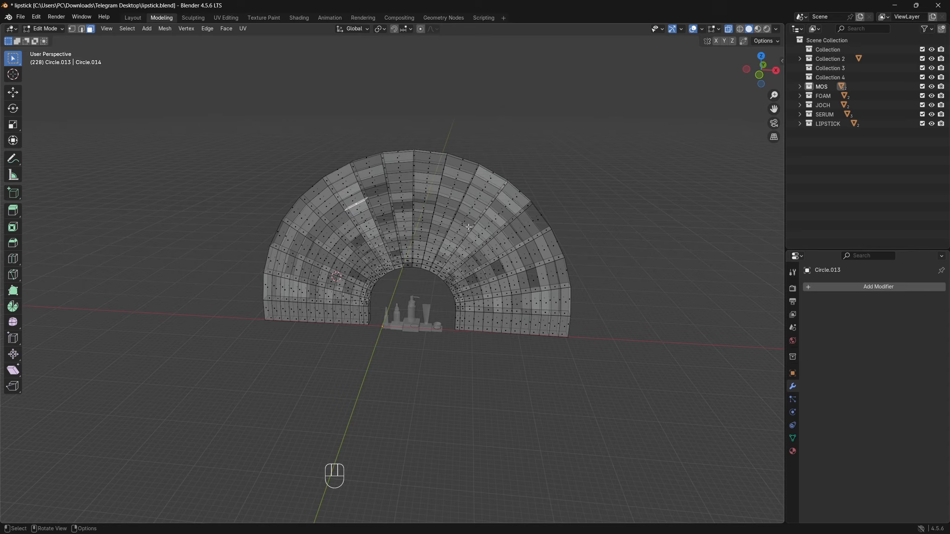
- Delete all of the arch's geometry in front view except the row of vertices at the foot of its left leg
{"action": "middle_click_drag", "start_coordinate": [468, 227], "coordinate": [343, 282], "text": "shift"}
{"action": "middle_click_drag", "start_coordinate": [495, 255], "coordinate": [462, 282]}
{"action": "scroll", "coordinate": [464, 261], "scroll_direction": "up", "scroll_amount": 4}
{"action": "middle_click_drag", "start_coordinate": [504, 254], "coordinate": [425, 235]}
{"action": "scroll", "coordinate": [506, 266], "scroll_direction": "down", "scroll_amount": 2}
{"action": "middle_click_drag", "start_coordinate": [424, 236], "coordinate": [428, 234]}
{"action": "left_click_drag", "start_coordinate": [157, 187], "coordinate": [630, 398], "text": "shift"}
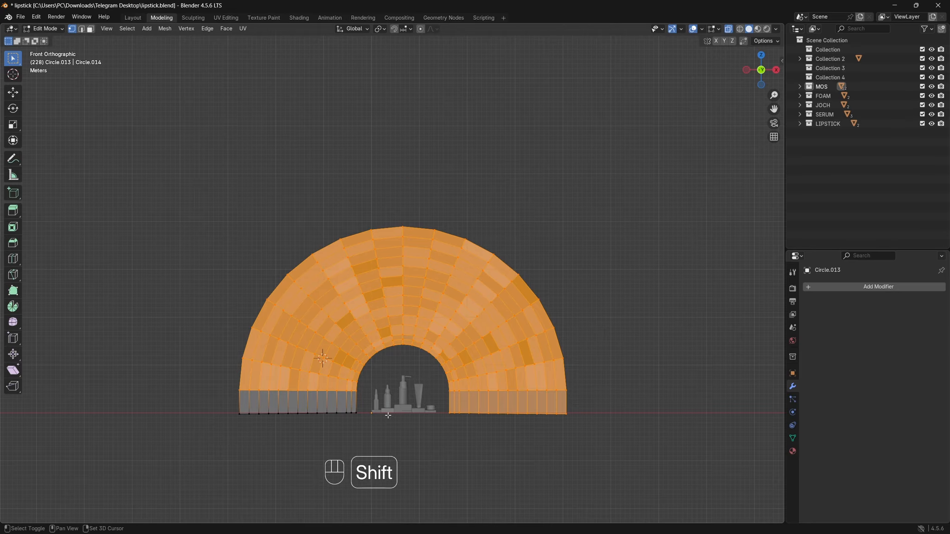
- Dissolve the inner cross edges of the remaining floor strip, leaving its outline as a single face
{"action": "middle_click_drag", "start_coordinate": [383, 377], "coordinate": [283, 269], "text": "shift"}
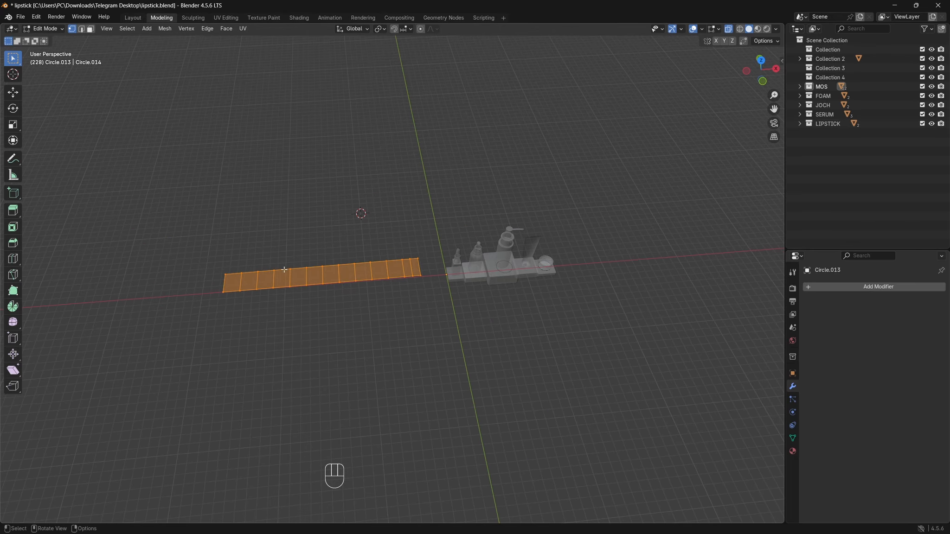
{"action": "key", "text": "2"}
{"action": "scroll", "coordinate": [365, 293], "scroll_direction": "up", "scroll_amount": 2}
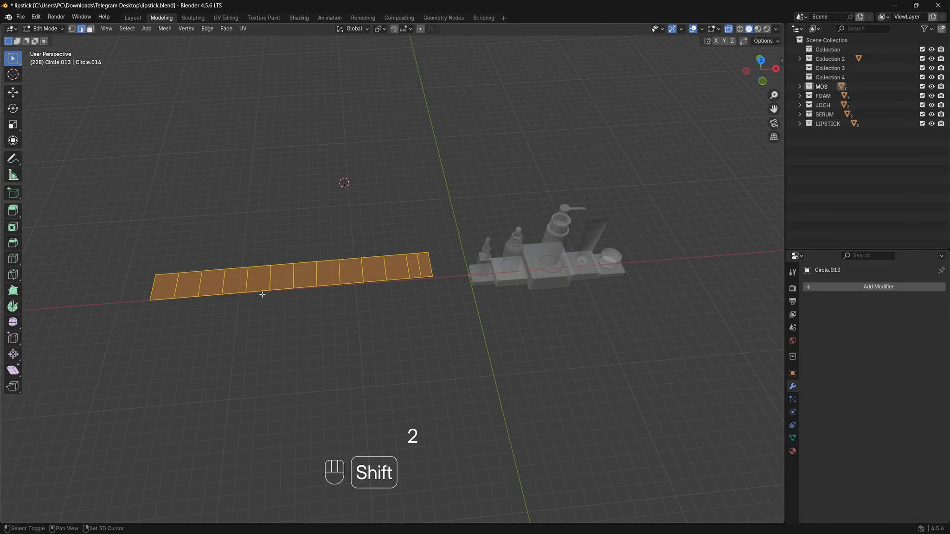
{"action": "left_click", "coordinate": [176, 283], "text": "shift"}
{"action": "left_click", "coordinate": [209, 279], "text": "alt+shift"}
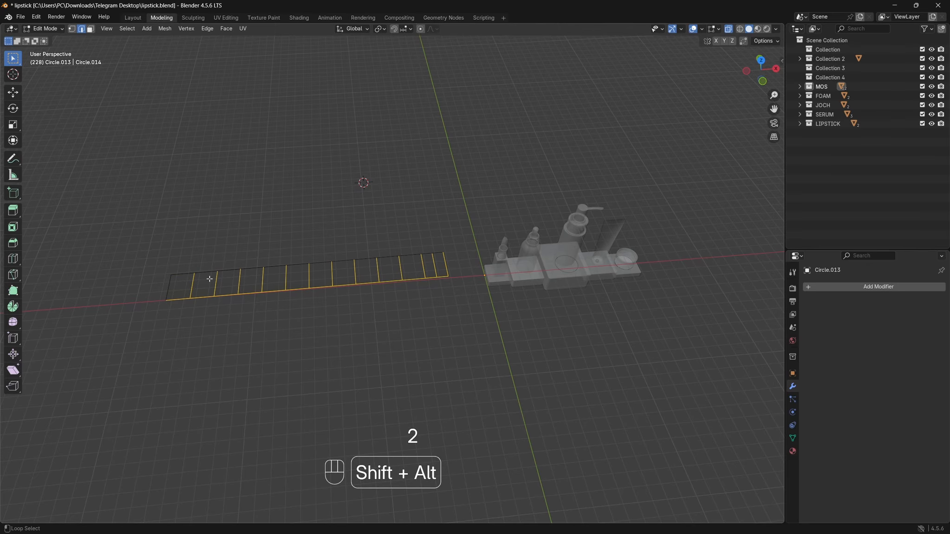
{"action": "key", "text": "ctrl+z"}
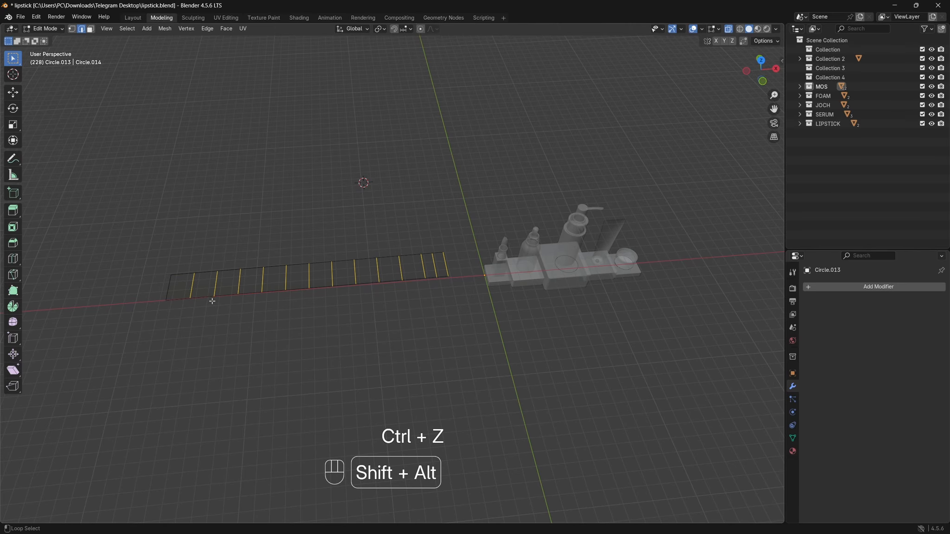
{"action": "left_click", "coordinate": [446, 266], "text": "shift"}
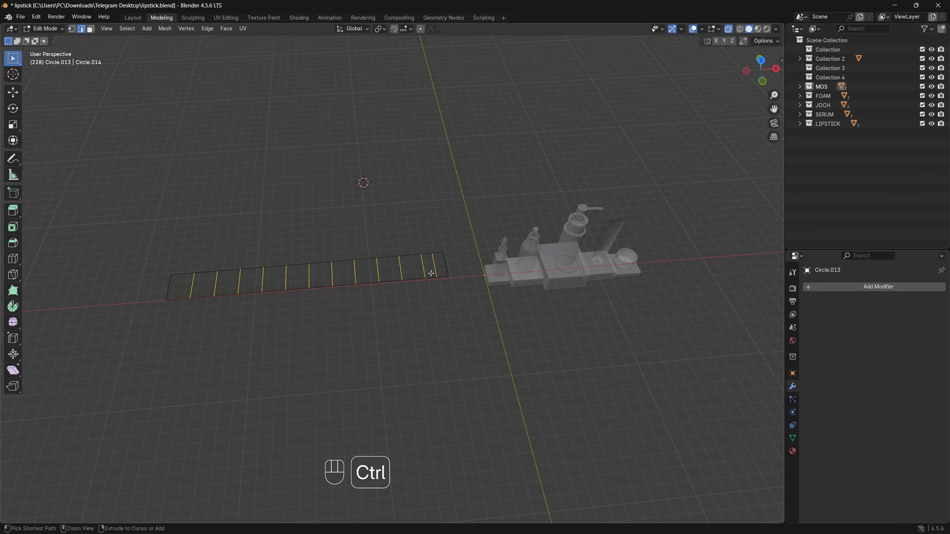
{"action": "key", "text": "ctrl+x"}
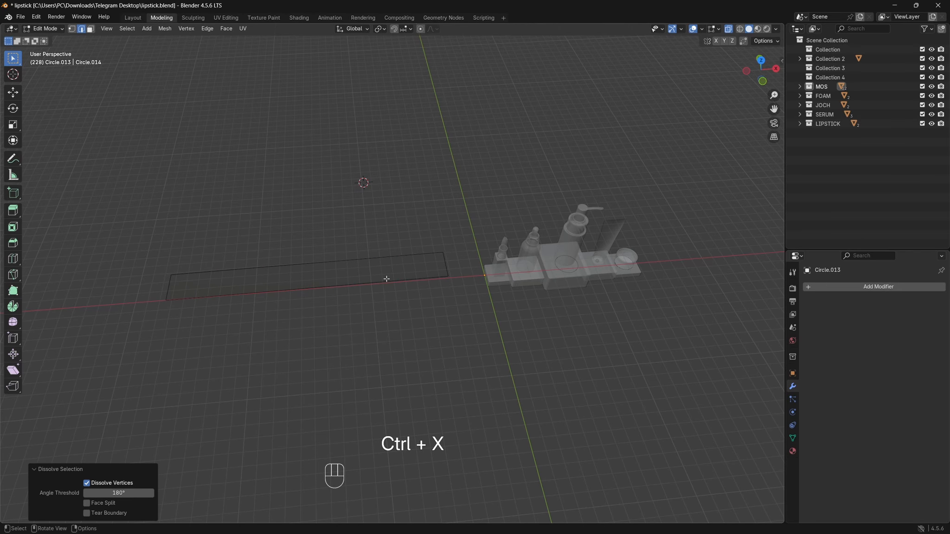
- Undo the last two operations made on the floor strip
{"action": "middle_click_drag", "start_coordinate": [389, 276], "coordinate": [369, 266]}
{"action": "key", "text": "ctrl+z"}
{"action": "key", "text": "ctrl+z"}
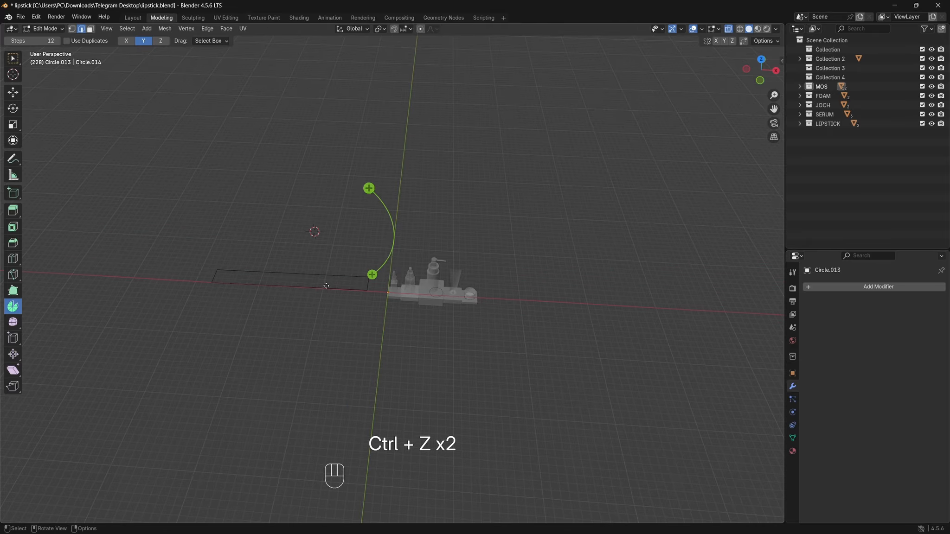
- Switch to Object Mode and snap the 3D cursor to the world origin
{"action": "middle_click_drag", "start_coordinate": [395, 308], "coordinate": [381, 320]}
{"action": "key", "text": "Tab"}
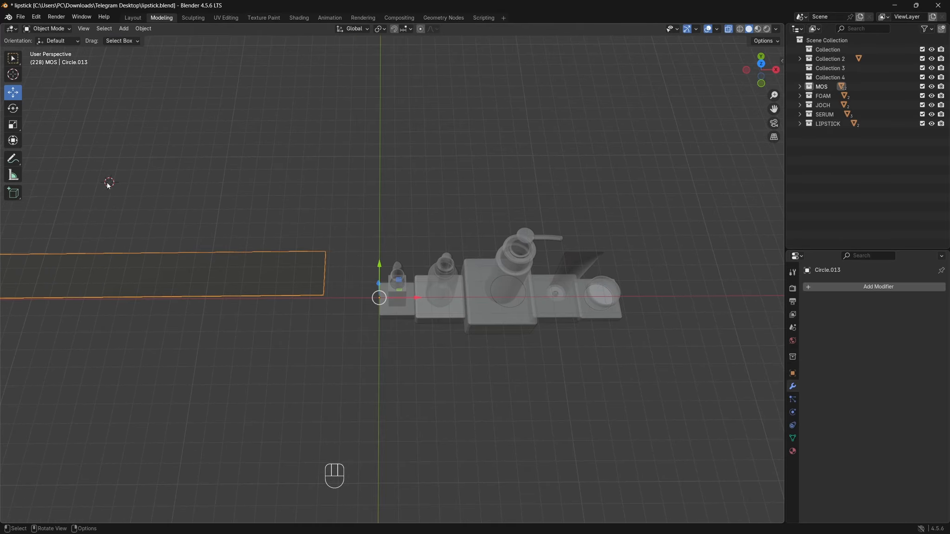
{"action": "key", "text": "shift+s"}
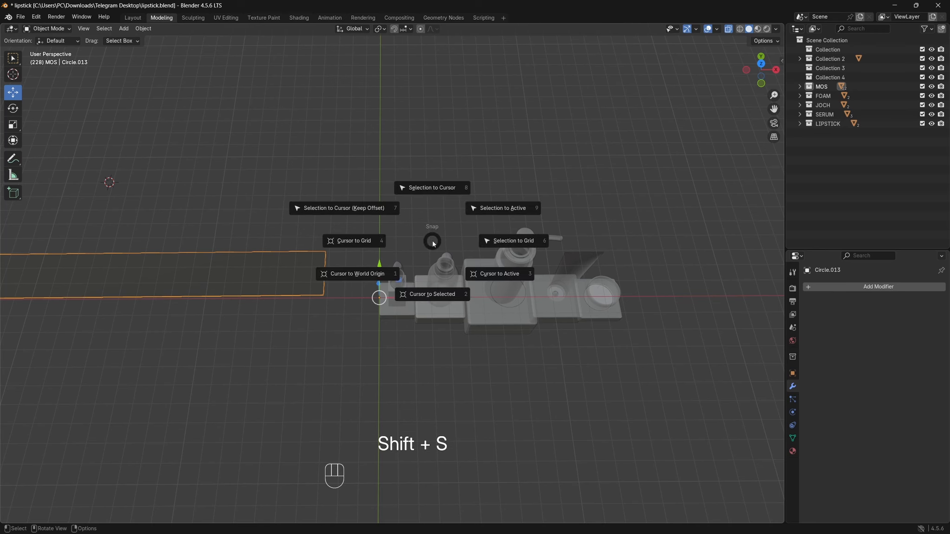
{"action": "left_click", "coordinate": [391, 273]}
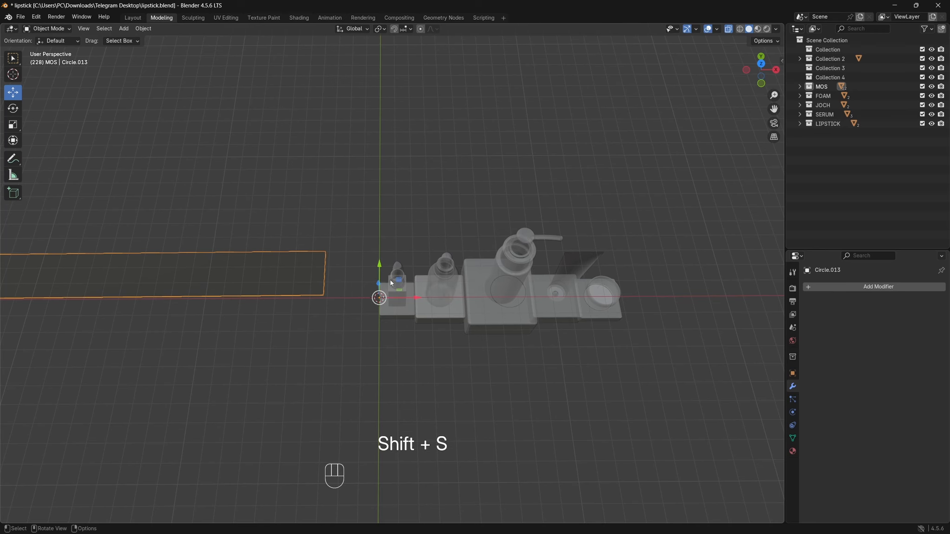
{"action": "middle_click_drag", "start_coordinate": [391, 279], "coordinate": [394, 251]}
- Flatten the whole strip by scaling it to 0 along Z and Spin it in 12 steps around Y into a half-circle arch
{"action": "key", "text": "Tab"}
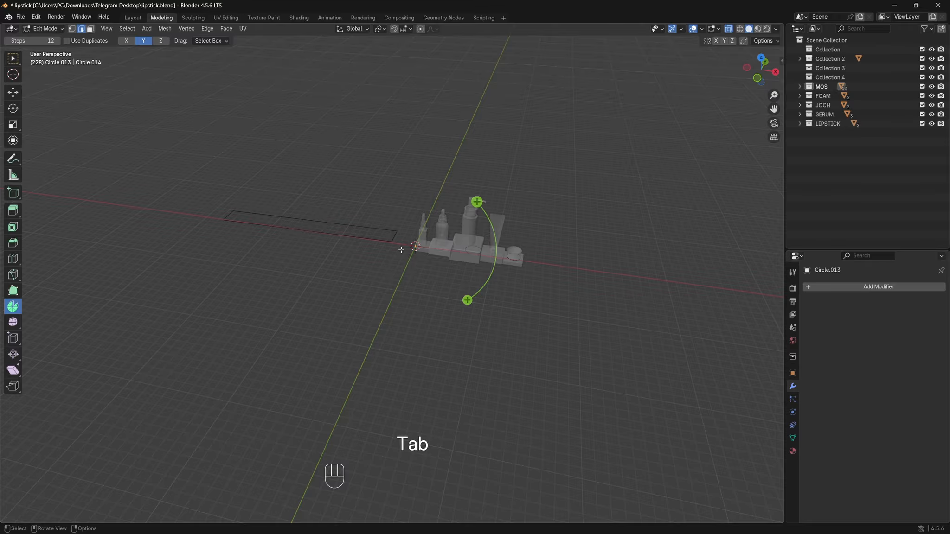
{"action": "key", "text": "KP_1"}
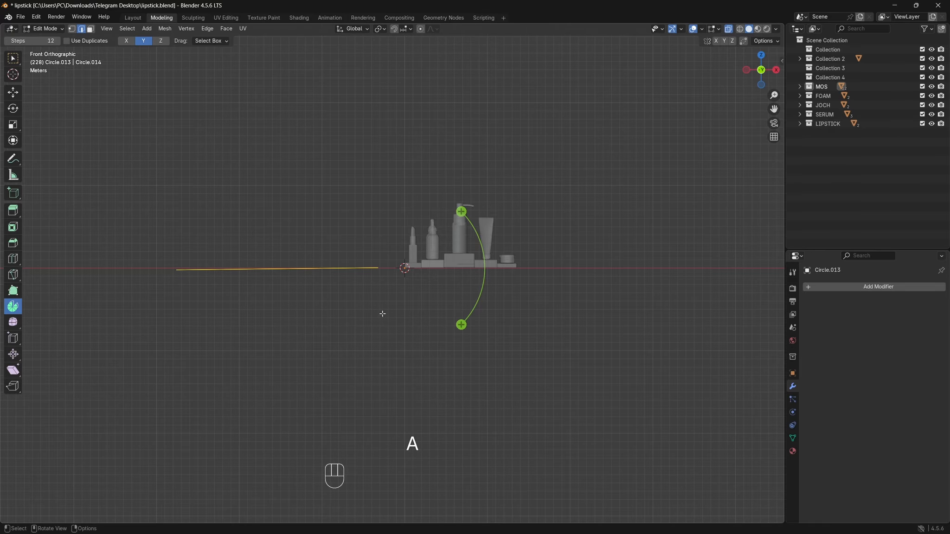
{"action": "middle_click_drag", "start_coordinate": [383, 327], "coordinate": [393, 350], "text": "shift"}
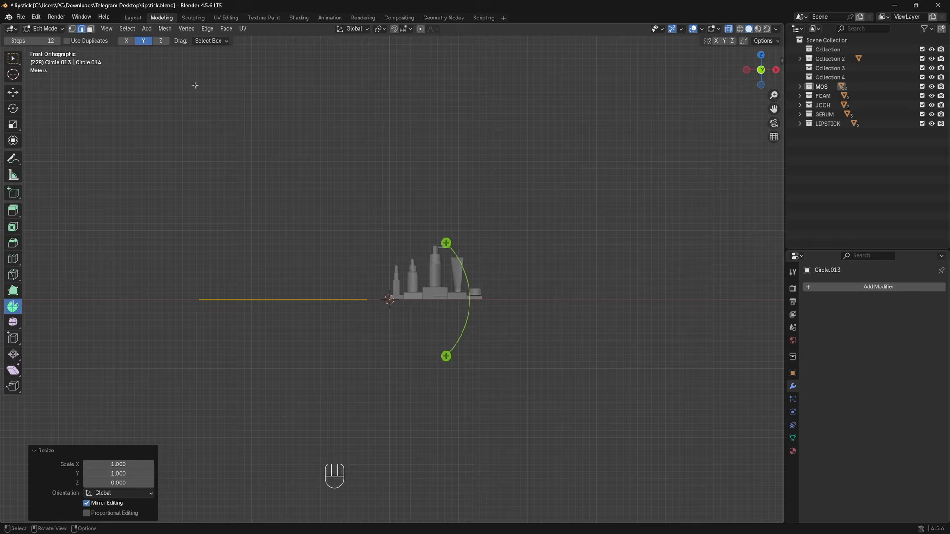
{"action": "left_click_drag", "start_coordinate": [446, 243], "coordinate": [334, 356]}
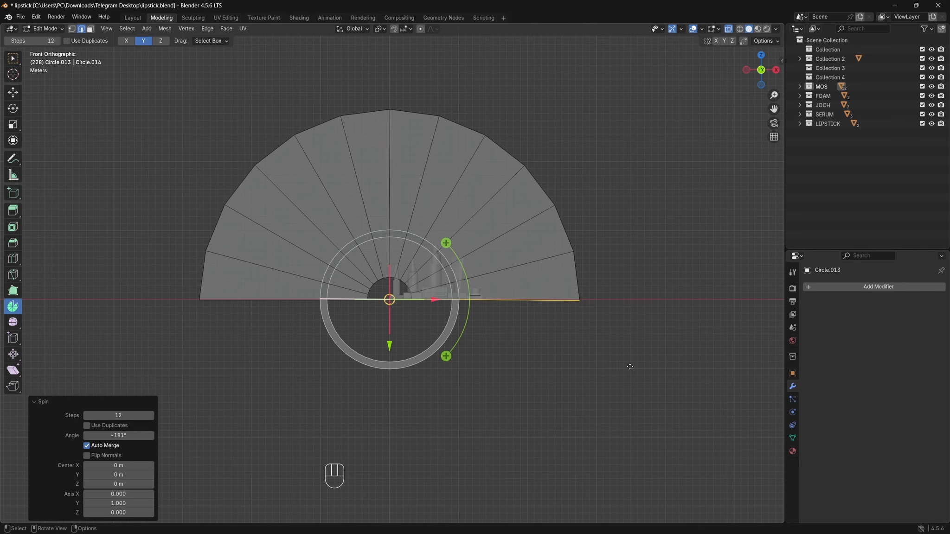
- Set the spin angle to -180° and shift the spin centre to X 6.84 m so the arch surrounds the products
{"action": "left_click", "coordinate": [125, 435]}
{"action": "type", "text": "180d"}
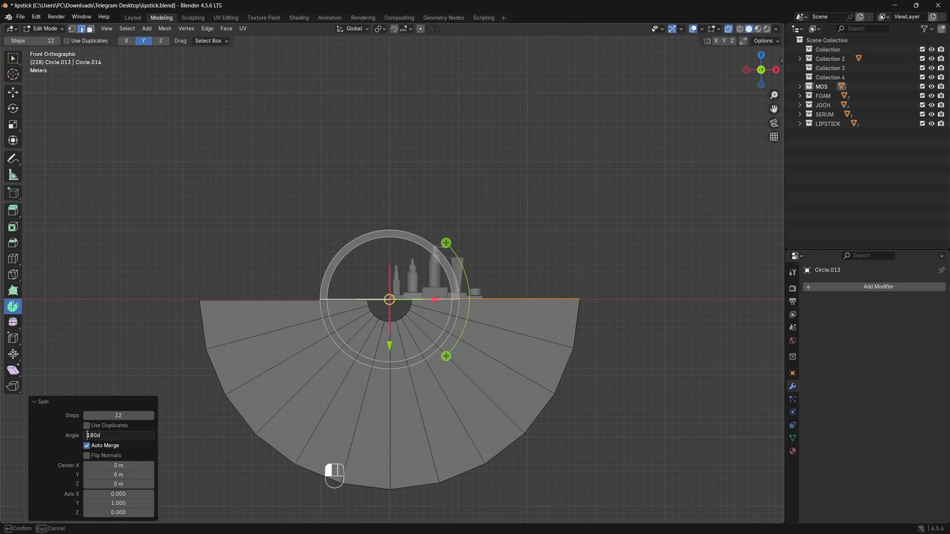
{"action": "key", "text": "Return"}
{"action": "left_click_drag", "start_coordinate": [438, 314], "coordinate": [506, 314]}
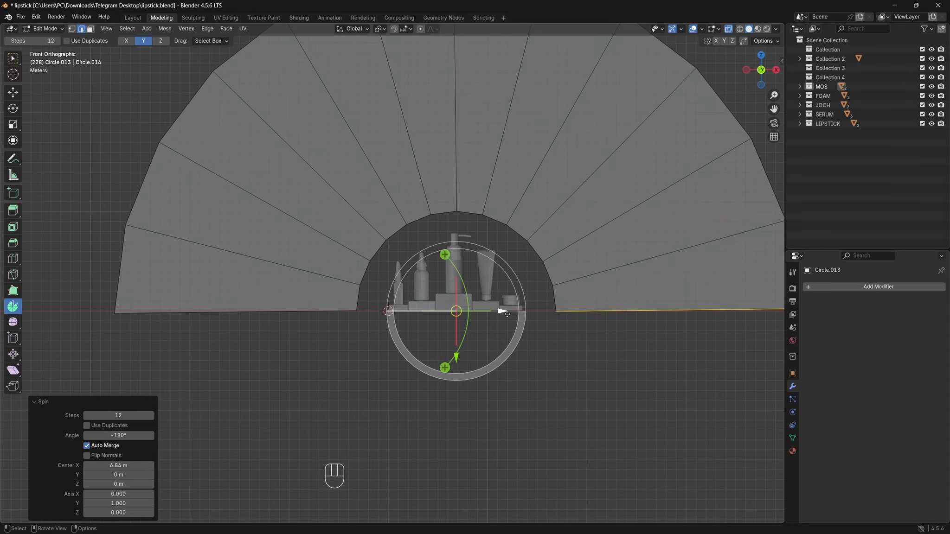
- Set the number of spin steps to 32 for a smoother arch
{"action": "scroll", "coordinate": [485, 280], "scroll_direction": "down", "scroll_amount": 2}
{"action": "middle_click_drag", "start_coordinate": [445, 243], "coordinate": [434, 264], "text": "shift"}
{"action": "scroll", "coordinate": [479, 329], "scroll_direction": "up", "scroll_amount": 2}
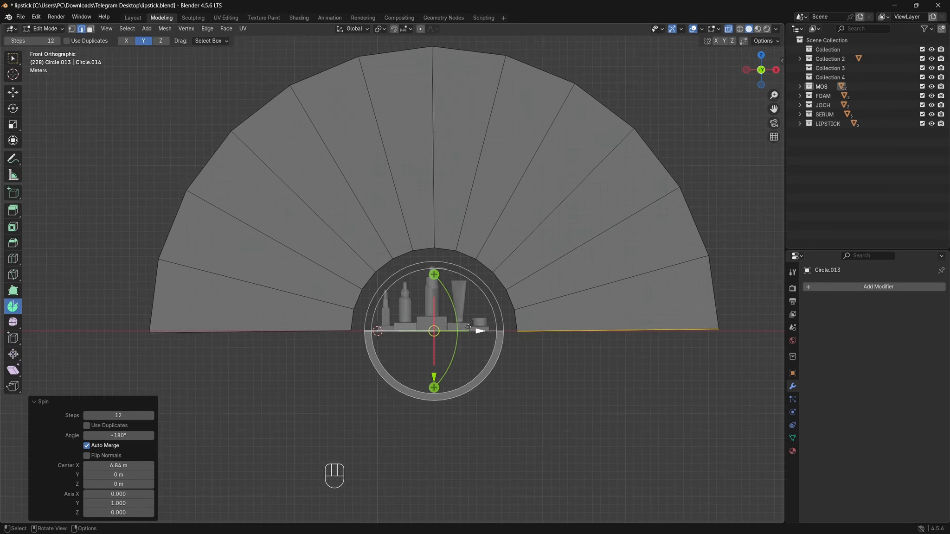
{"action": "middle_click_drag", "start_coordinate": [464, 326], "coordinate": [415, 312], "text": "shift"}
{"action": "scroll", "coordinate": [415, 299], "scroll_direction": "down", "scroll_amount": 2}
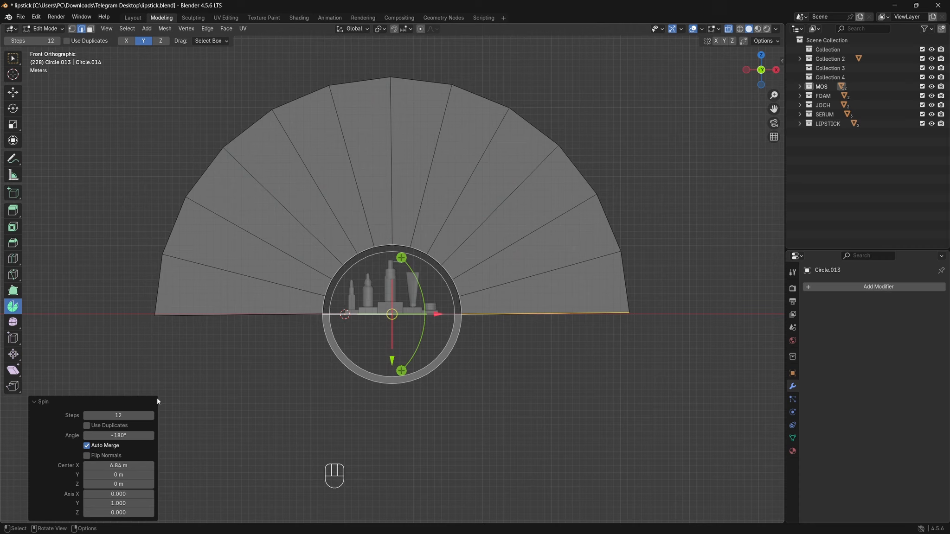
{"action": "left_click_drag", "start_coordinate": [134, 417], "coordinate": [148, 418]}
{"action": "left_click", "coordinate": [140, 420]}
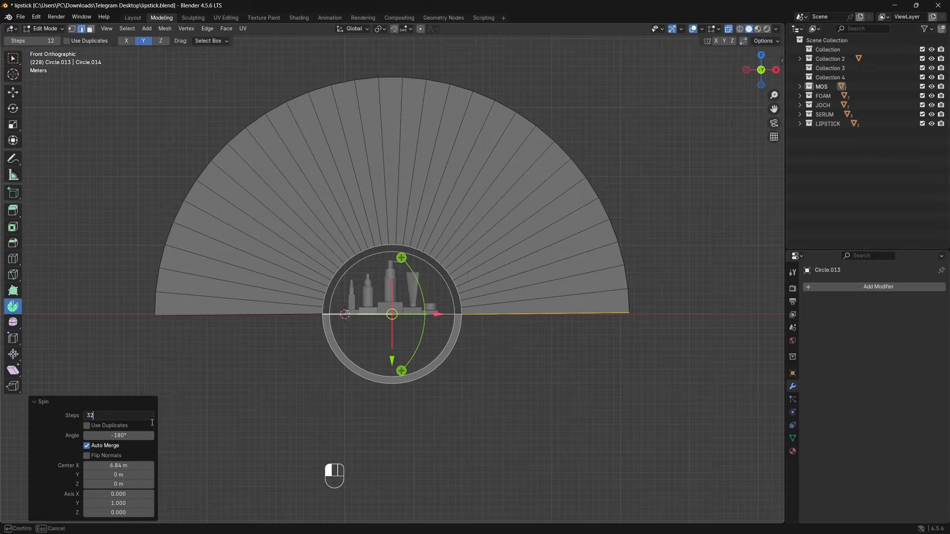
{"action": "type", "text": "32"}
{"action": "key", "text": "Return"}
- Select the whole arch in front view and move it up about 5.9 m along Z
{"action": "middle_click_drag", "start_coordinate": [515, 297], "coordinate": [553, 300]}
{"action": "middle_click_drag", "start_coordinate": [403, 261], "coordinate": [382, 256]}
{"action": "key", "text": "KP_1"}
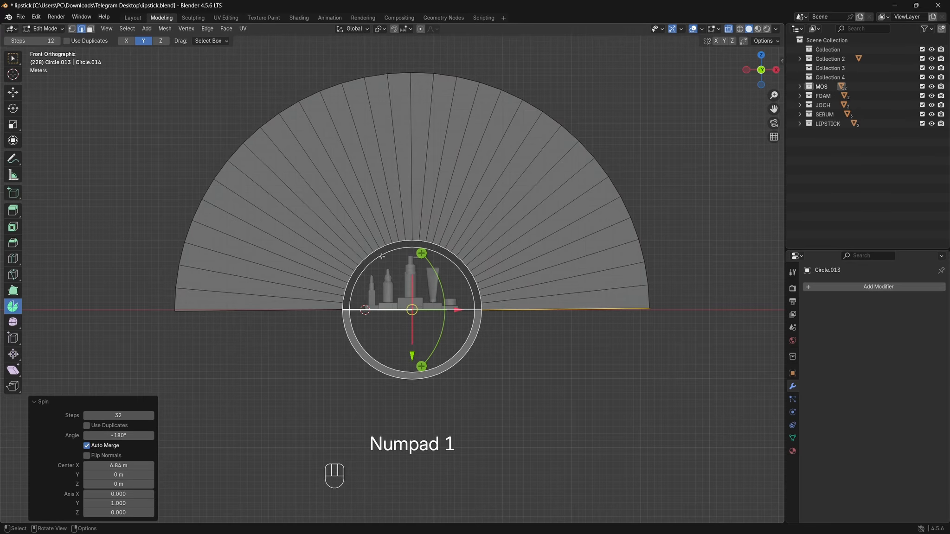
{"action": "scroll", "coordinate": [487, 279], "scroll_direction": "down", "scroll_amount": 2}
{"action": "key", "text": "a"}
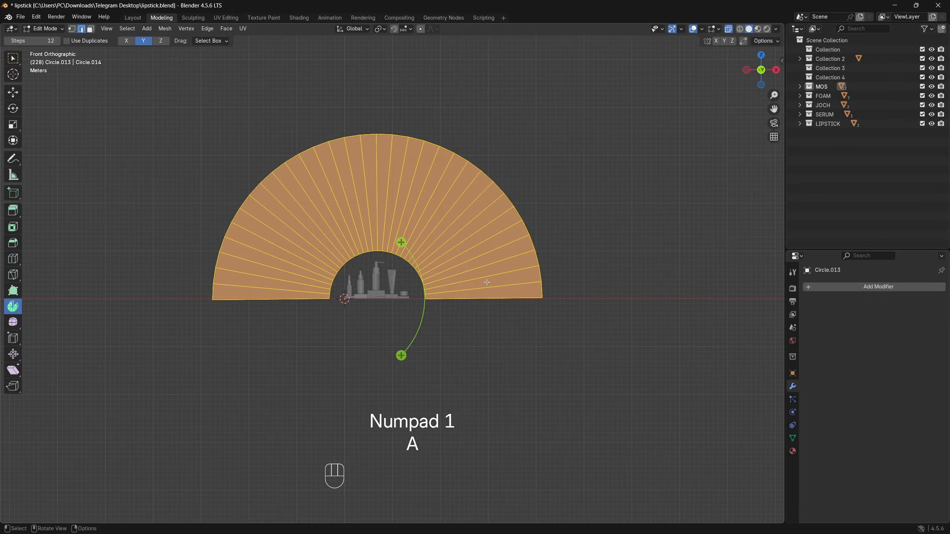
{"action": "key", "text": "g"}
{"action": "key", "text": "z"}
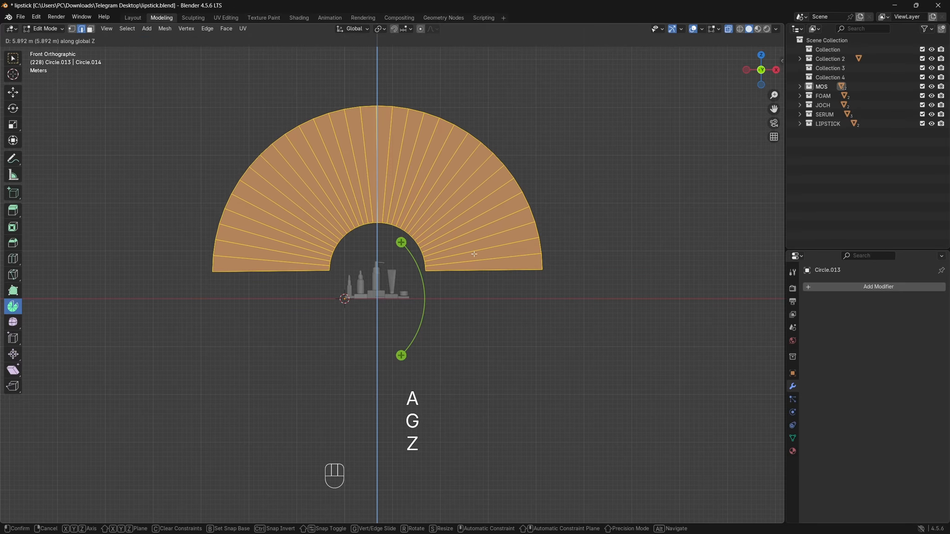
{"action": "left_click", "coordinate": [474, 254]}
- Extrude the arch's two bottom ends straight down along global Z to the floor line to form its legs
{"action": "left_click_drag", "start_coordinate": [148, 335], "coordinate": [575, 267]}
{"action": "key", "text": "e"}
{"action": "key", "text": "z"}
{"action": "key", "text": "z"}
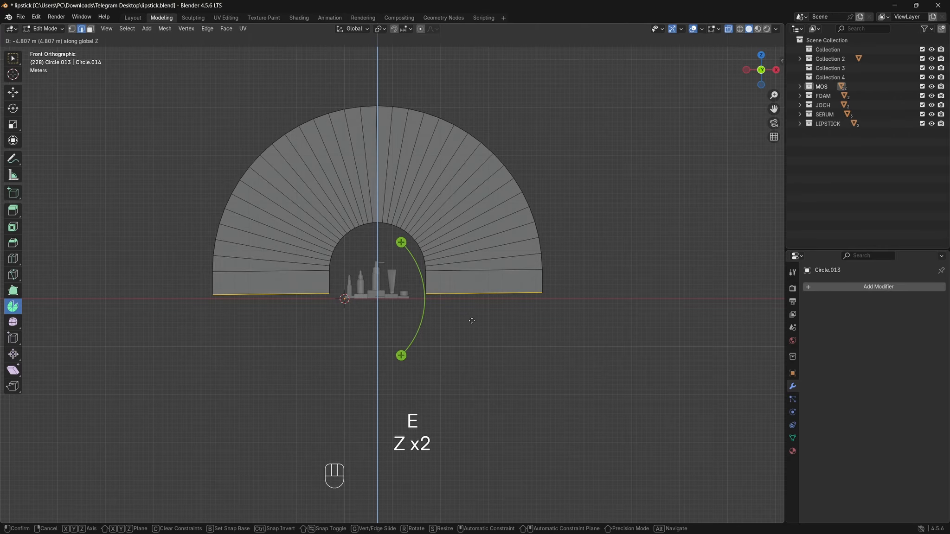
{"action": "left_click", "coordinate": [471, 324]}
- Return to Object Mode, turn off X-ray and check the rebuilt arch's face orientation
{"action": "key", "text": "Tab"}
{"action": "middle_click_drag", "start_coordinate": [470, 319], "coordinate": [514, 322]}
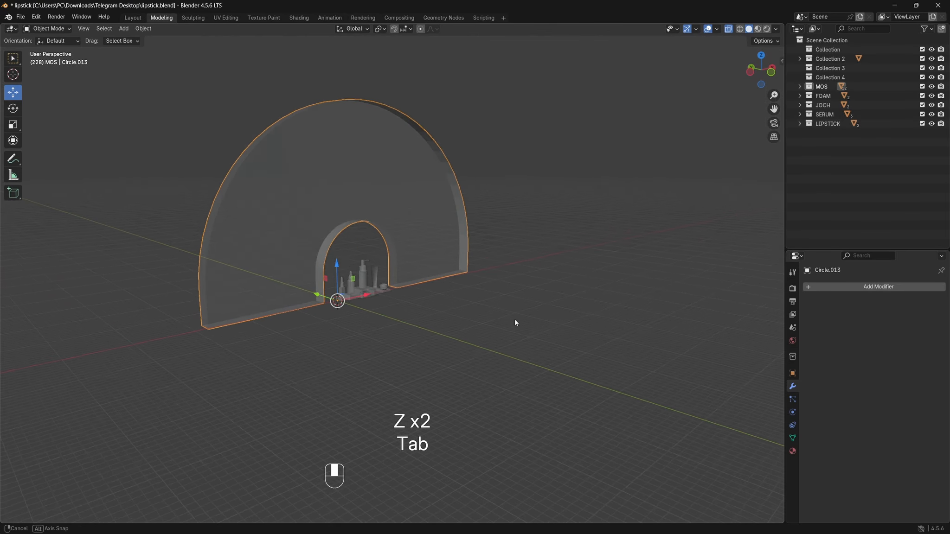
{"action": "key", "text": "alt+z"}
{"action": "middle_click_drag", "start_coordinate": [446, 298], "coordinate": [523, 269]}
{"action": "scroll", "coordinate": [385, 304], "scroll_direction": "up", "scroll_amount": 3}
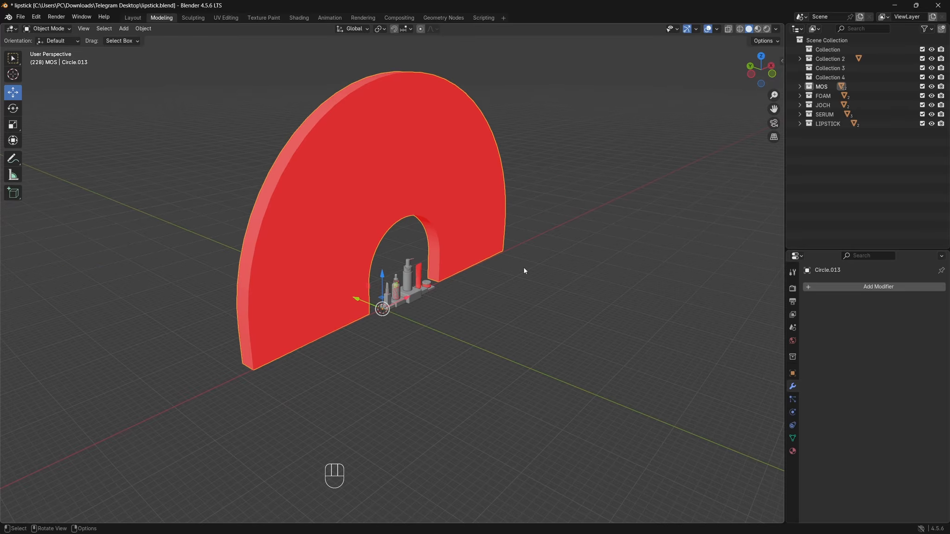
{"action": "left_click", "coordinate": [716, 29]}
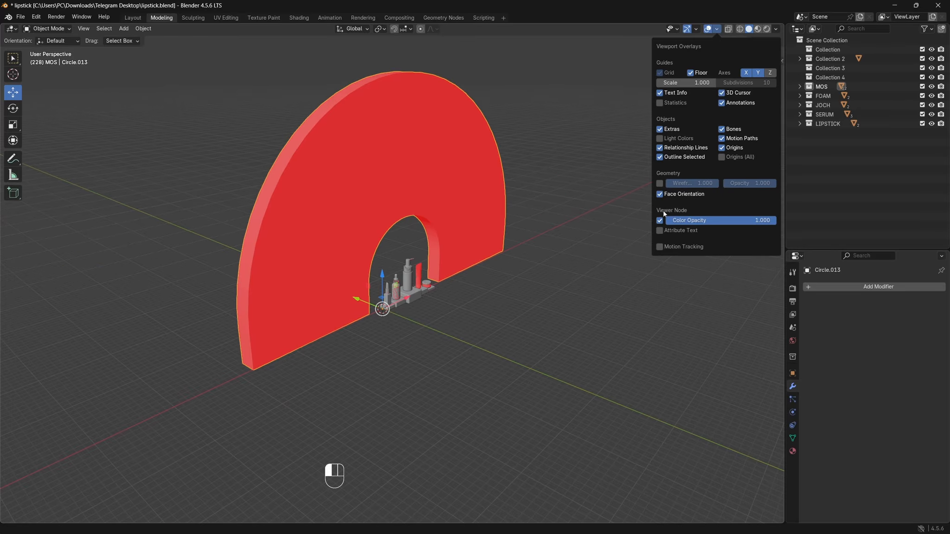
- Recalculate the normals of all the arch's faces to point outward
{"action": "middle_click_drag", "start_coordinate": [533, 232], "coordinate": [403, 298]}
{"action": "key", "text": "Tab"}
{"action": "key", "text": "a"}
{"action": "key", "text": "shift+n"}
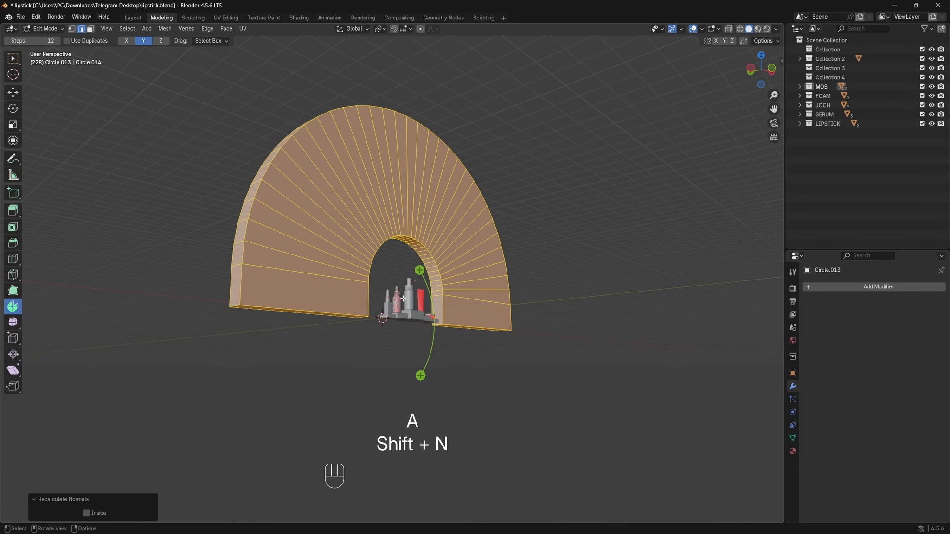
{"action": "middle_click_drag", "start_coordinate": [180, 461], "coordinate": [426, 317]}
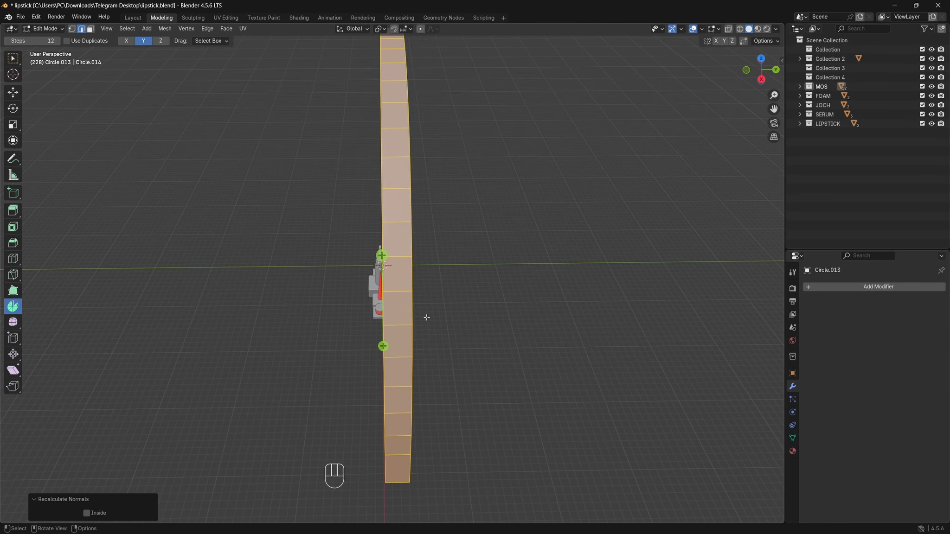